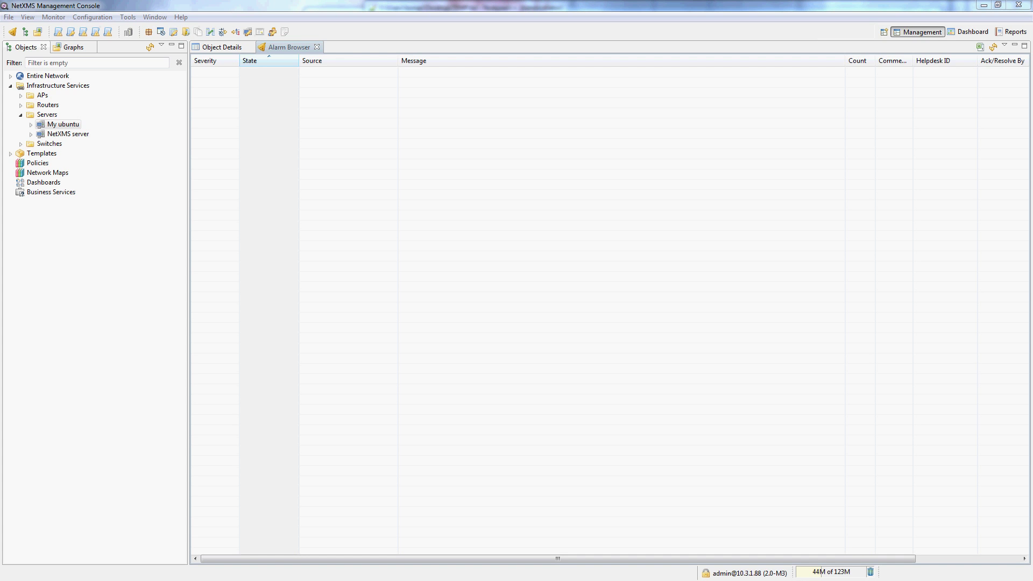
Create a new action named 'Pushover notify me' in Actions Configuration, ready for its command.
left_click(75, 16)
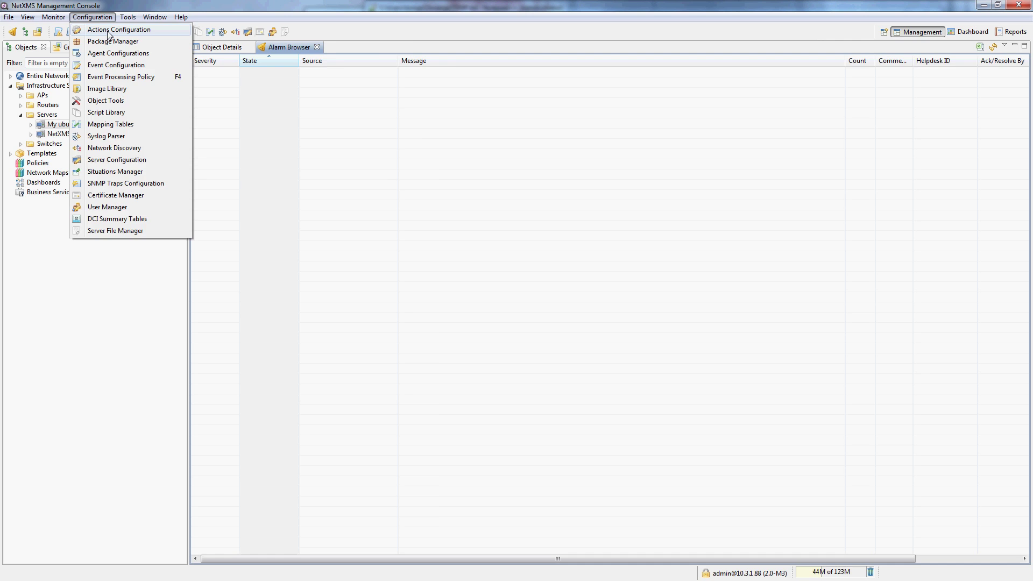
left_click(110, 30)
right_click(347, 146)
left_click(365, 153)
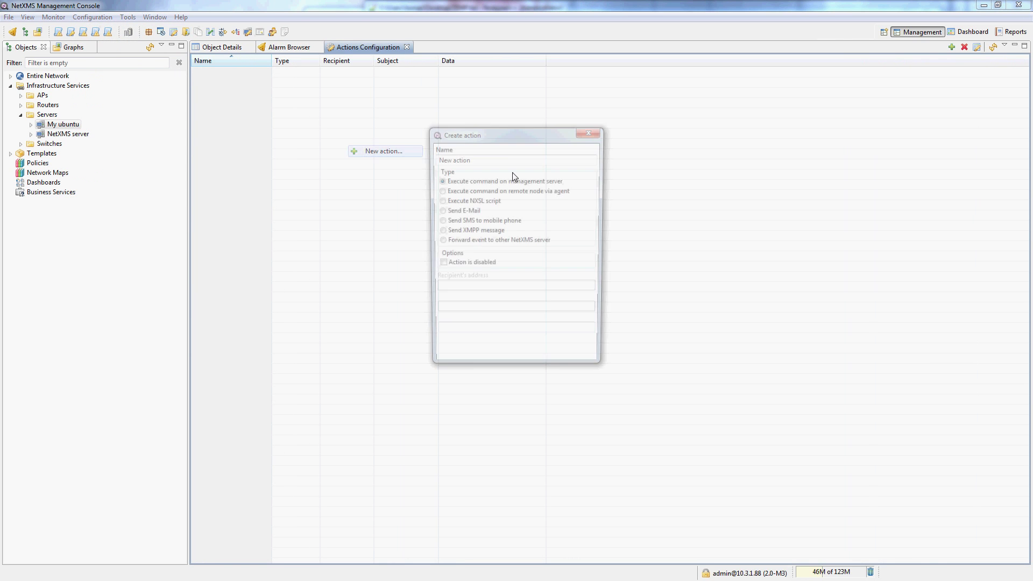
type("Pushover notify me")
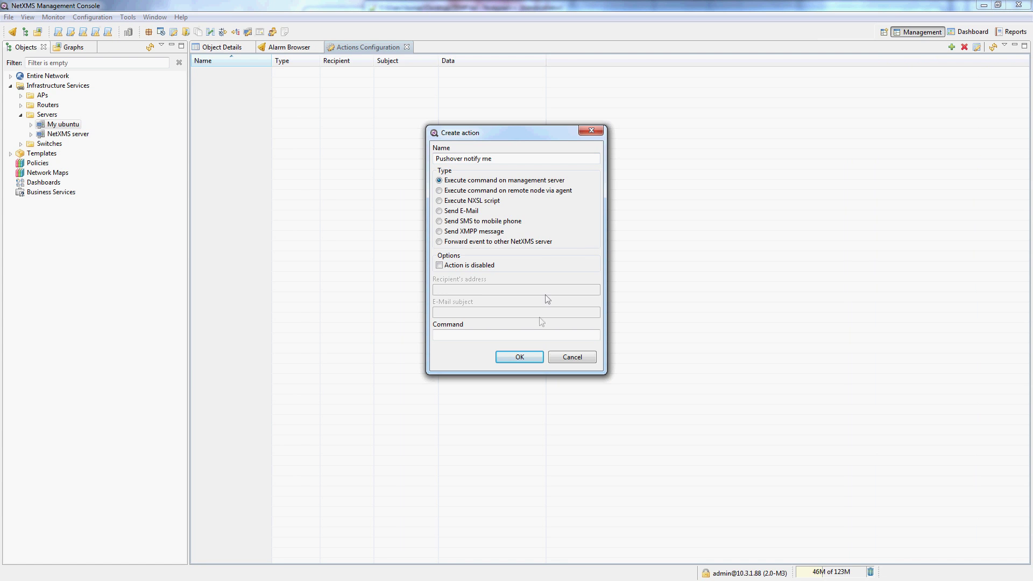
left_click(487, 334)
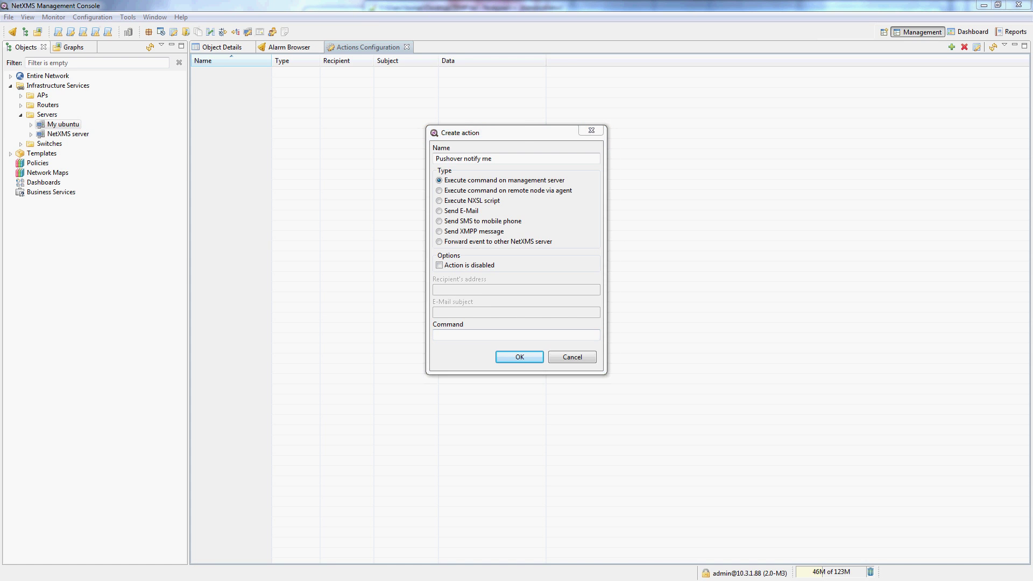
Copy 'curl -s' from the Notepad++ snippet into the action's Command field.
key("alt+Tab")
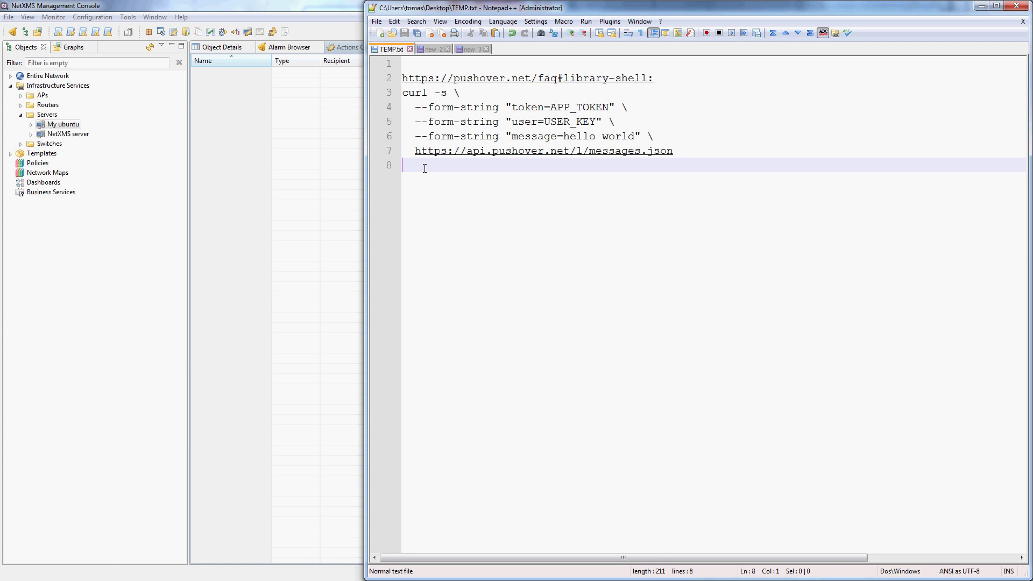
double_click(416, 93)
left_click(450, 224)
left_click_drag(448, 92, 401, 92)
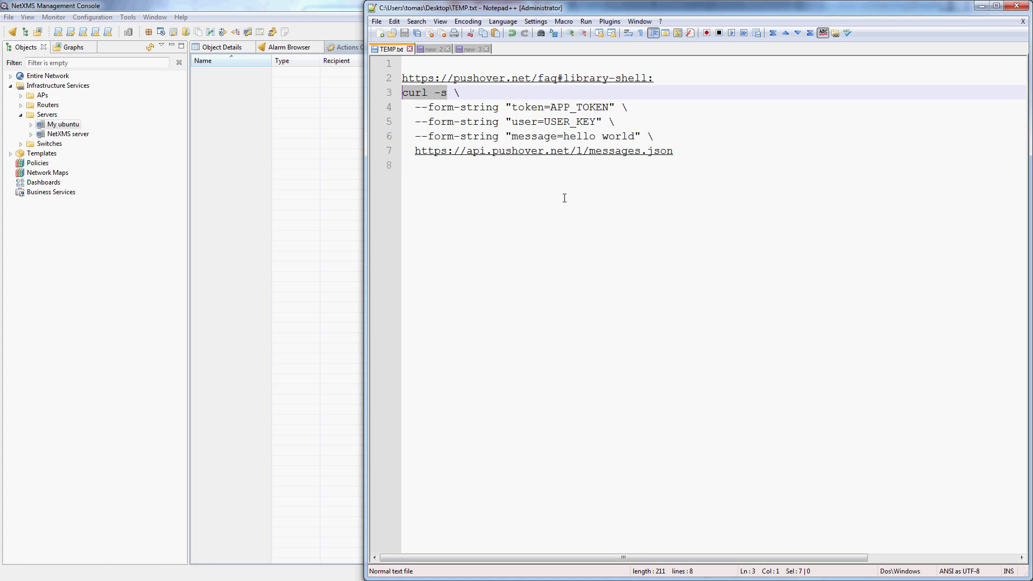
key("ctrl+c")
key("alt+Tab")
left_click(479, 335)
key("ctrl+v")
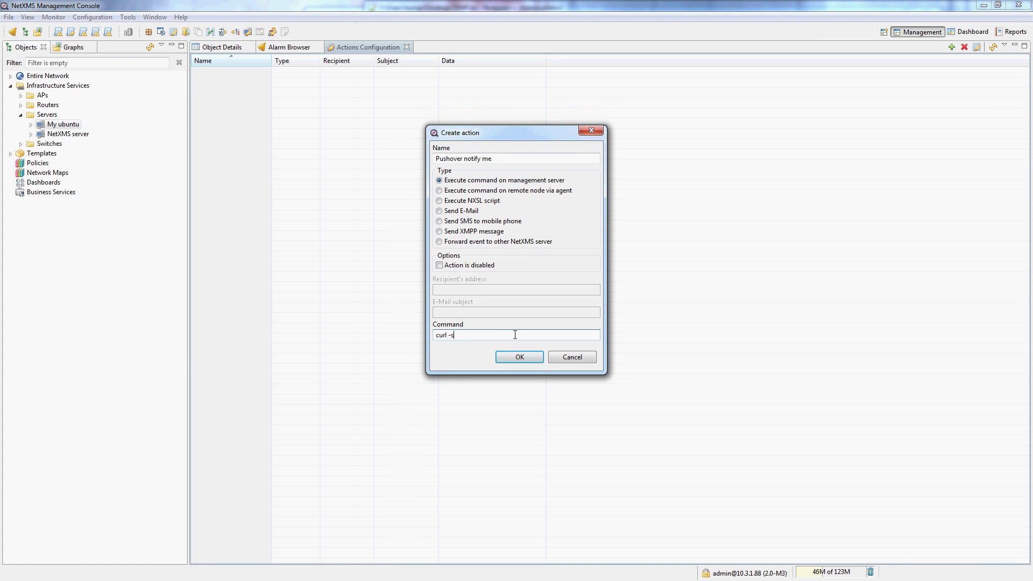
Append the token --form-string line (APP_TOKEN placeholder) from the snippet to the command.
key("alt+Tab")
left_click_drag(415, 107, 613, 102)
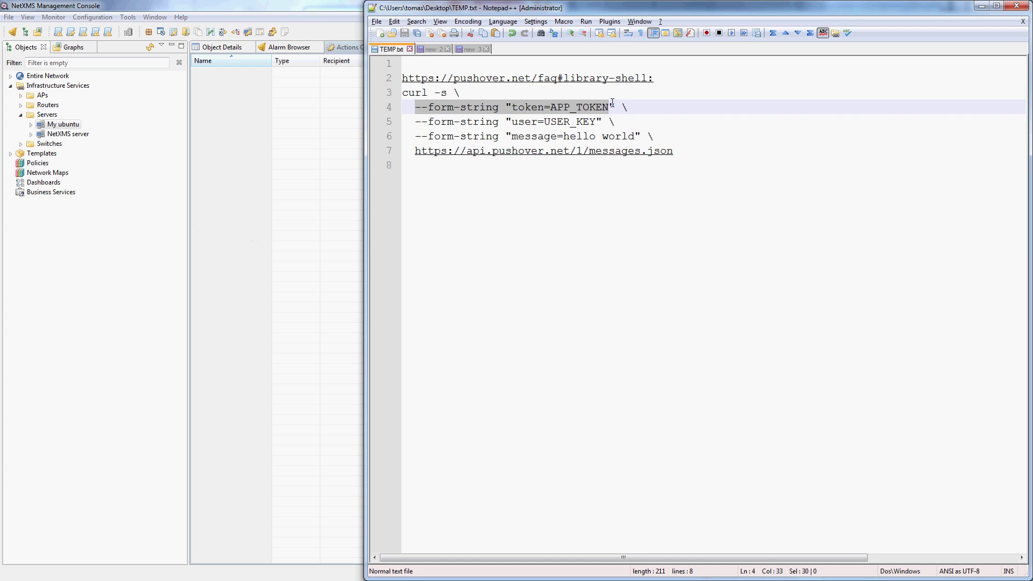
left_click(589, 124)
double_click(580, 107)
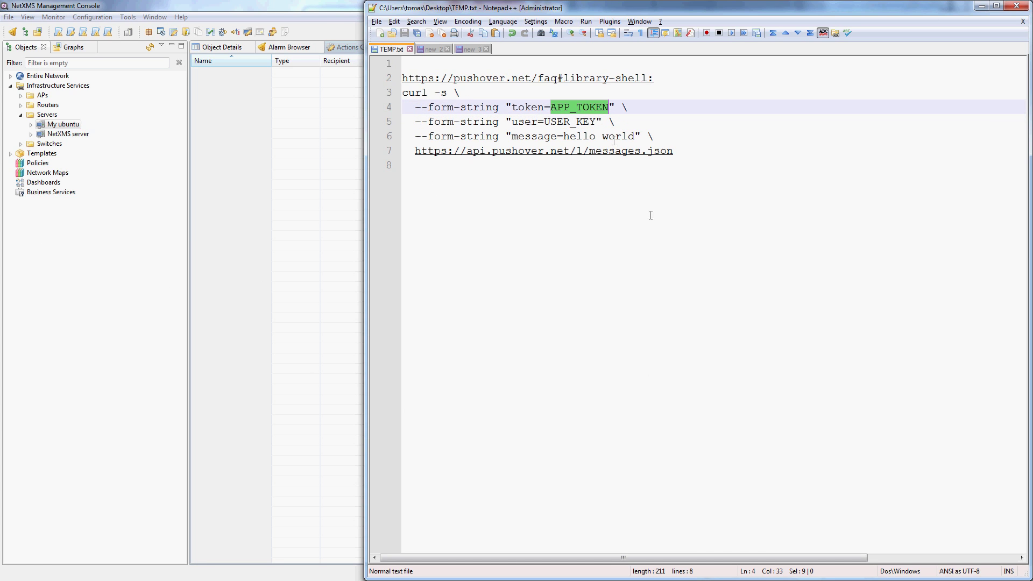
left_click(422, 109)
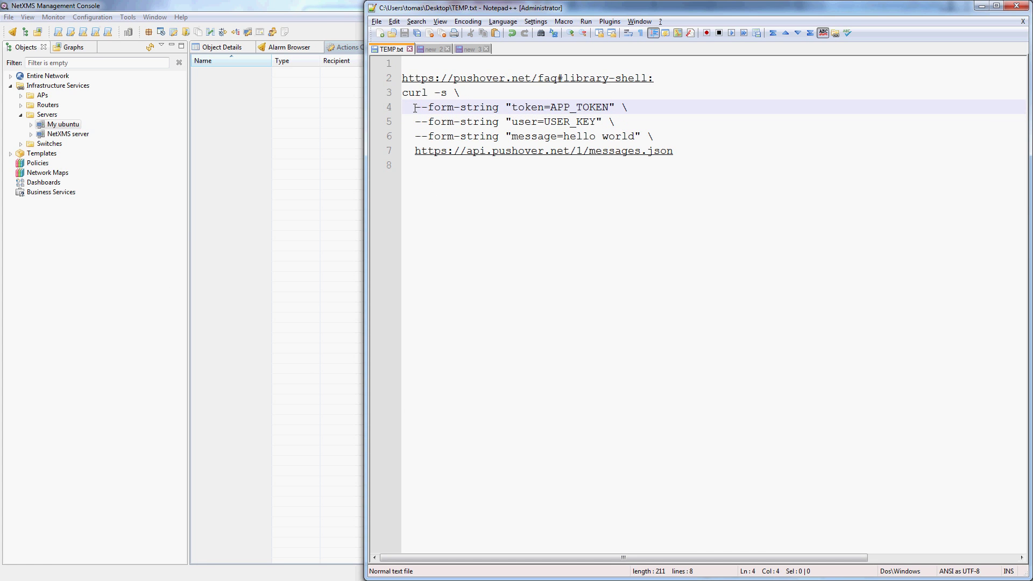
left_click_drag(416, 107, 610, 107)
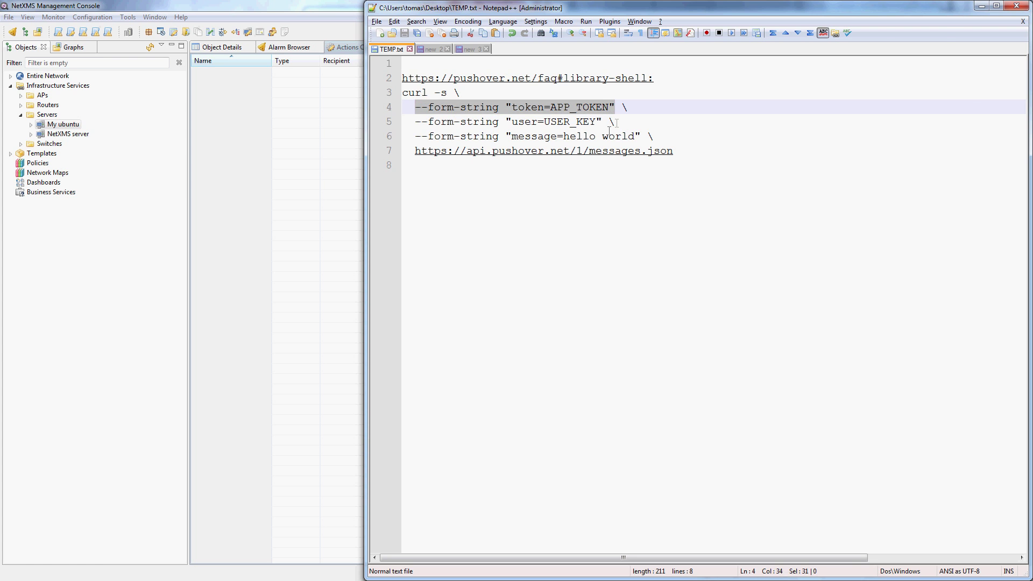
key("alt+Tab")
key("ctrl+v")
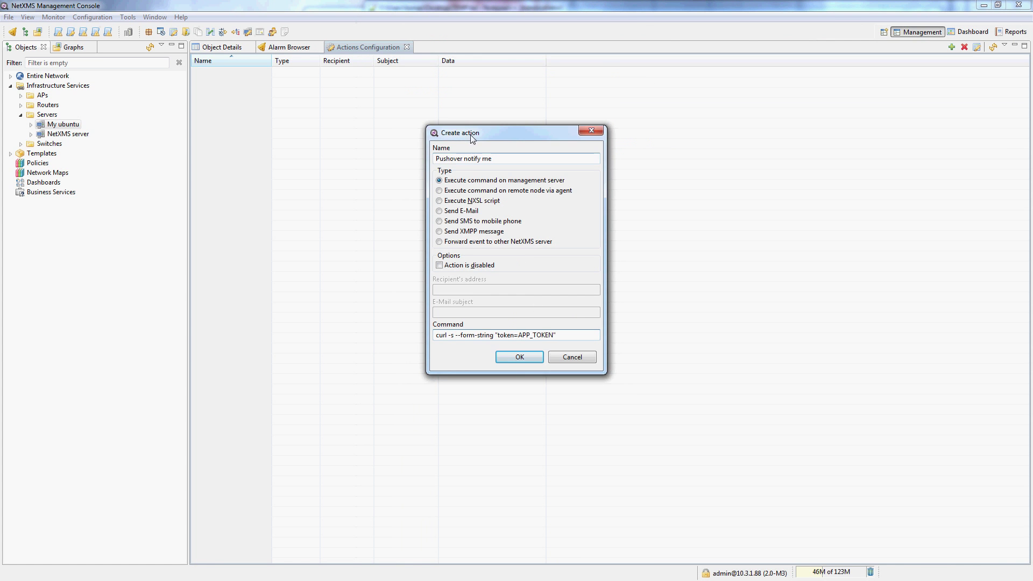
Append the user --form-string line, then select the message form-string and move to the new 2 note.
key("alt+Tab")
left_click_drag(415, 121, 602, 121)
key("ctrl+c")
key("alt+Tab")
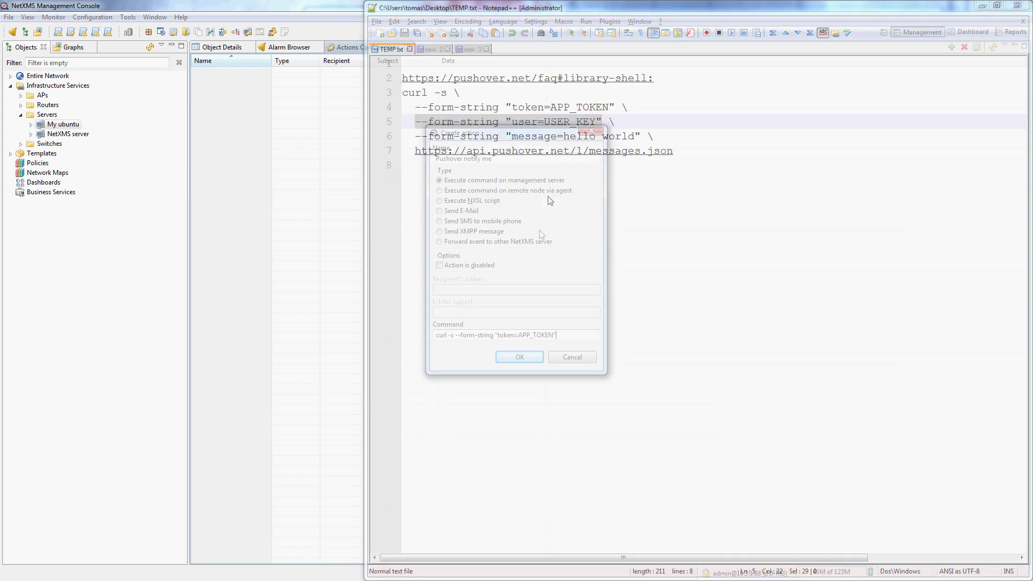
key("ctrl+v")
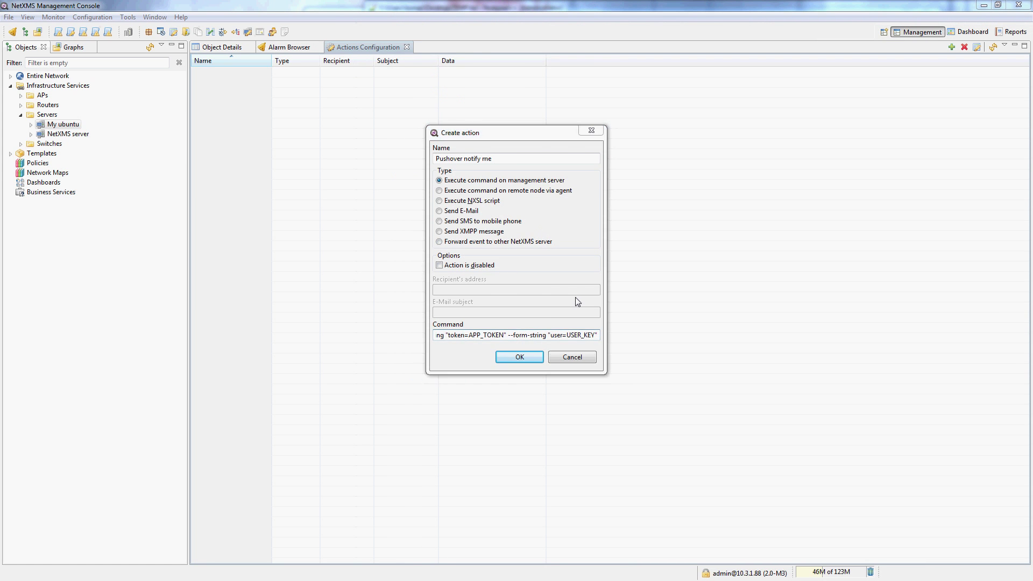
key("alt+Tab")
left_click_drag(414, 136, 637, 136)
key("ctrl+Tab")
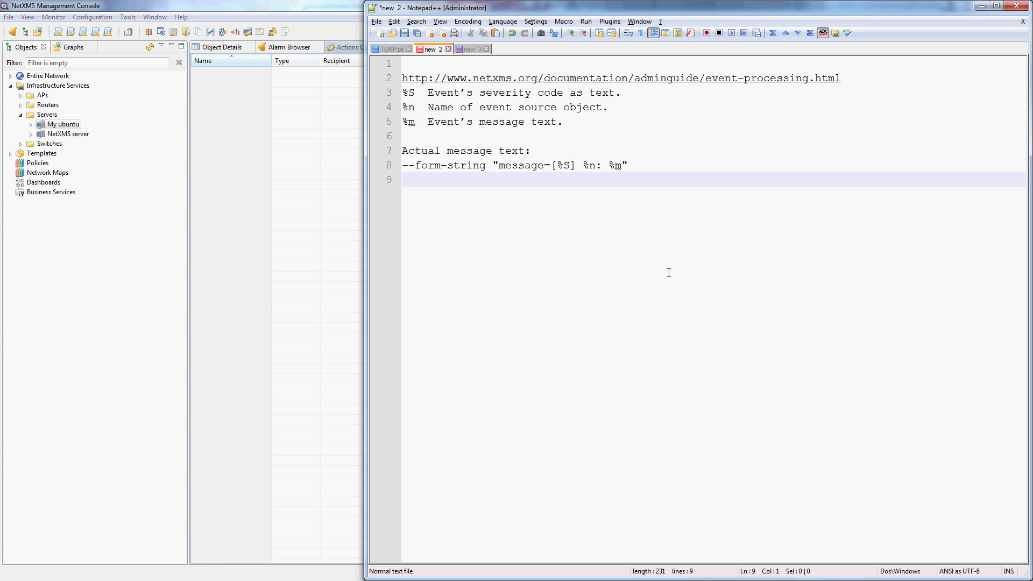
Review the [%S] and %n placeholders and add the message form-string "message=[%S] %n: %m" to the command.
left_click(634, 167)
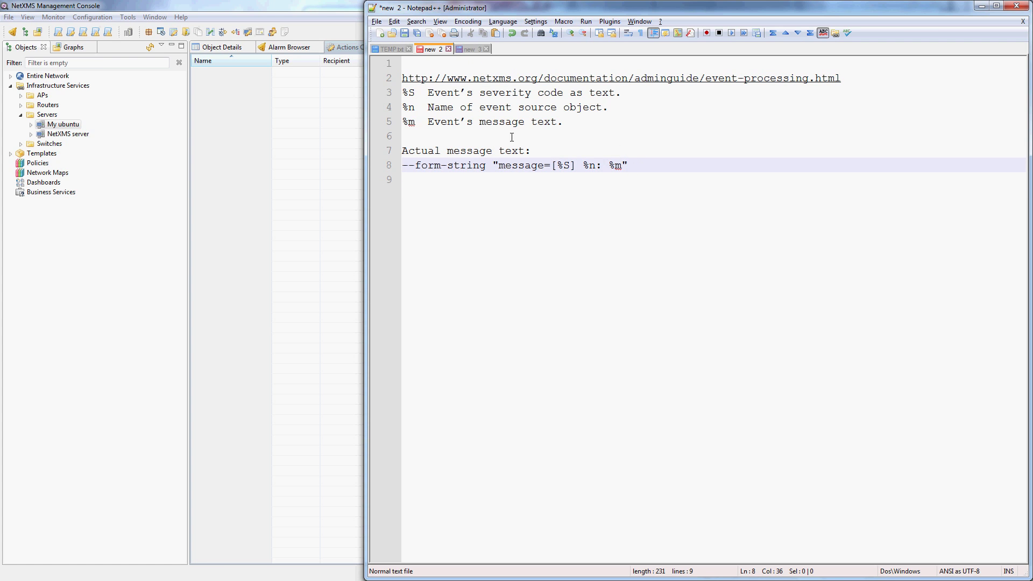
left_click_drag(551, 165, 575, 165)
left_click_drag(583, 166, 402, 165)
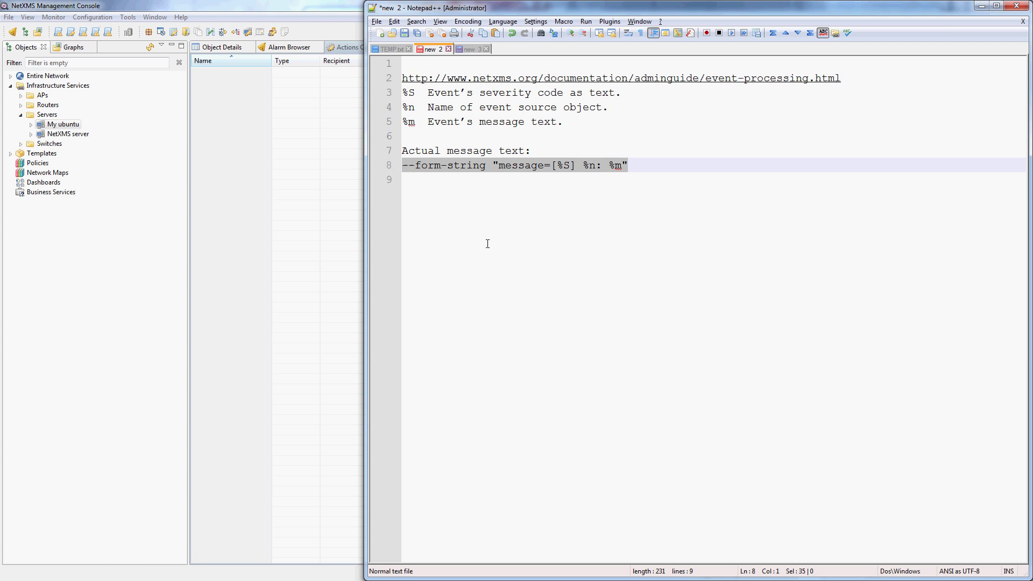
key("alt+Tab")
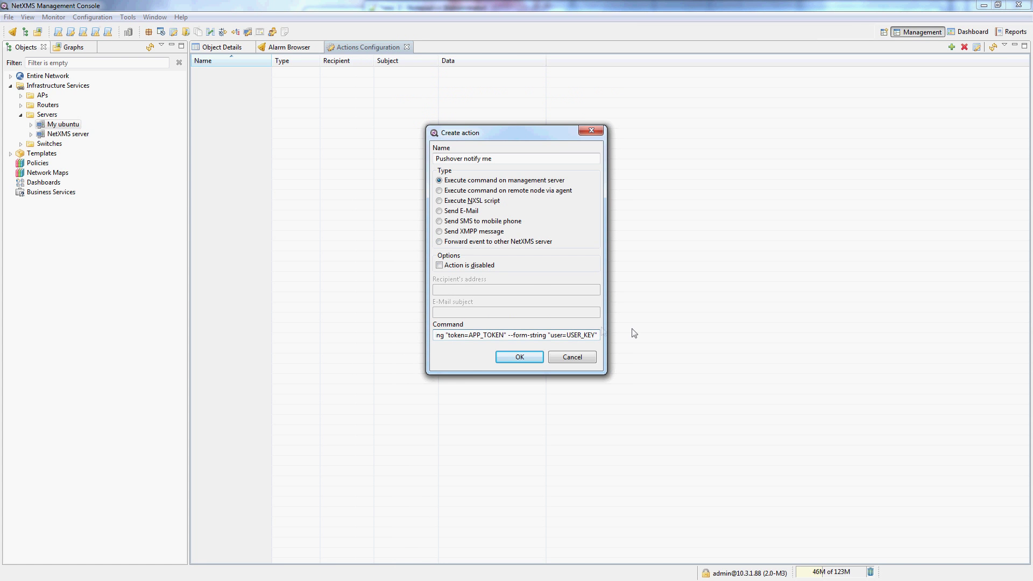
key("ctrl+v")
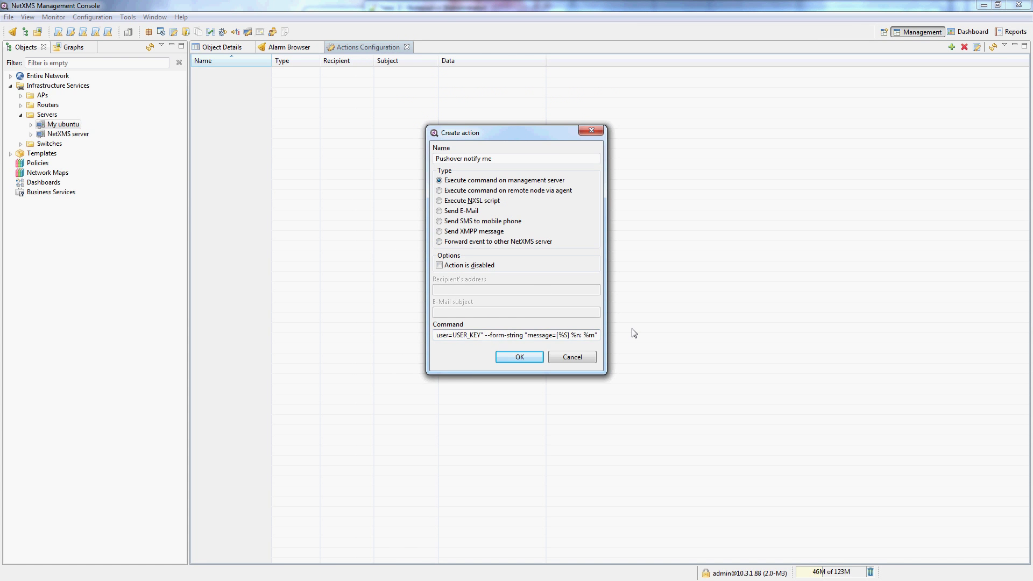
Select the api.pushover.net messages.json URL on line 7 of TEMP.txt.
key("alt+Tab")
left_click(390, 49)
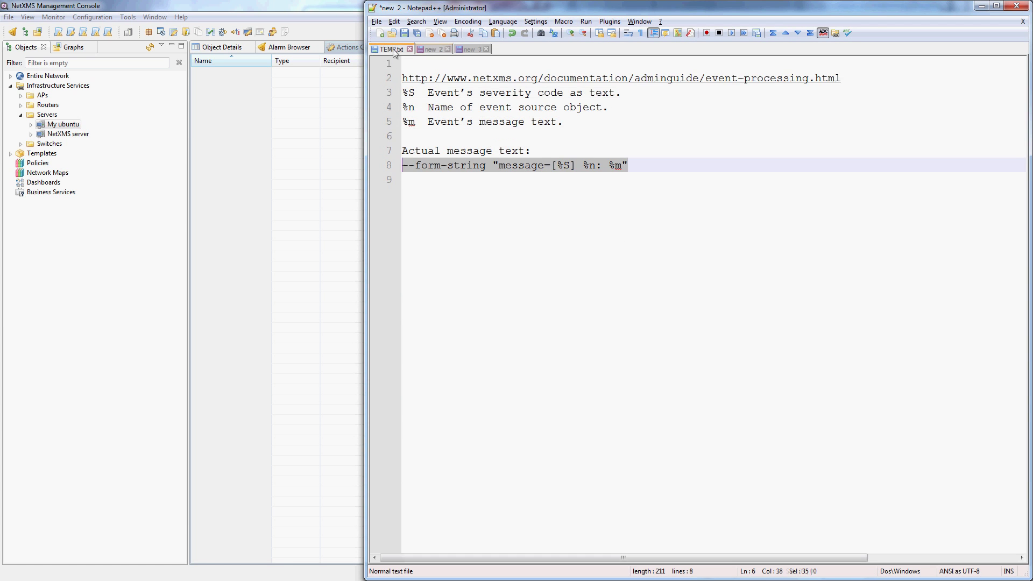
left_click_drag(674, 151, 415, 151)
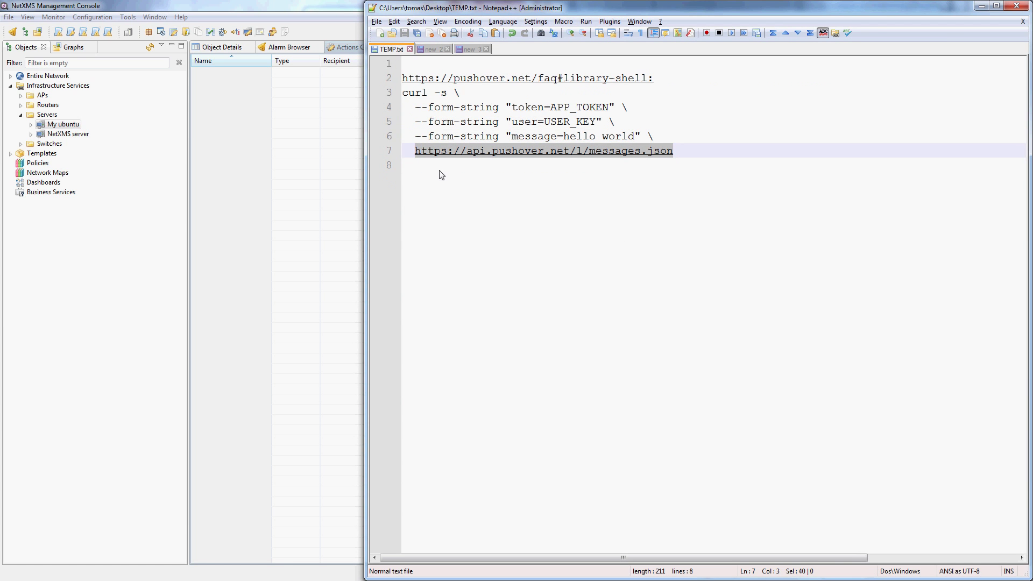
key("ctrl+c")
key("alt+Tab")
key("ctrl+v")
left_click(524, 358)
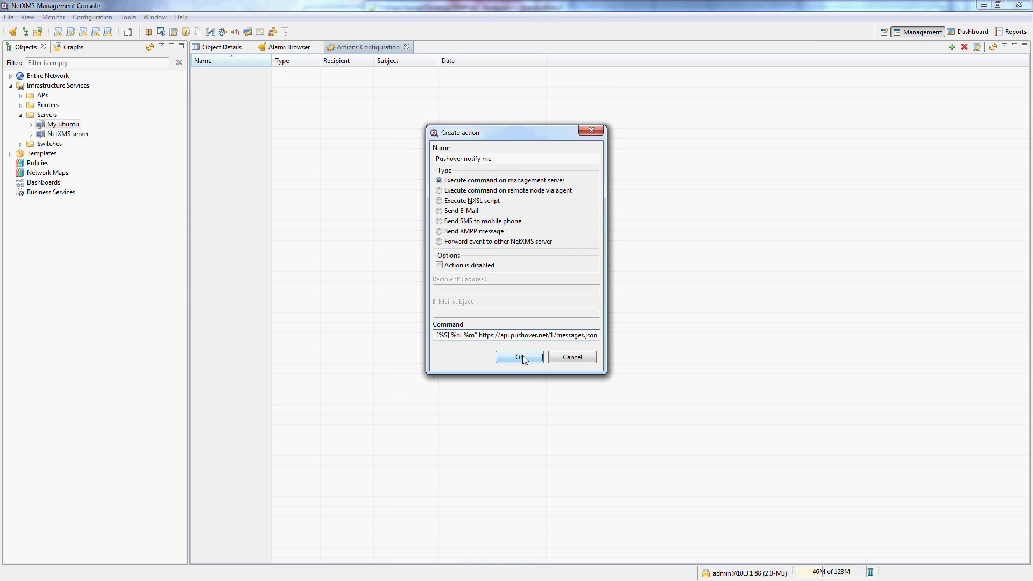
Reopen the action and highlight the APP_TOKEN, USER_KEY and severity parts of its command.
double_click(425, 73)
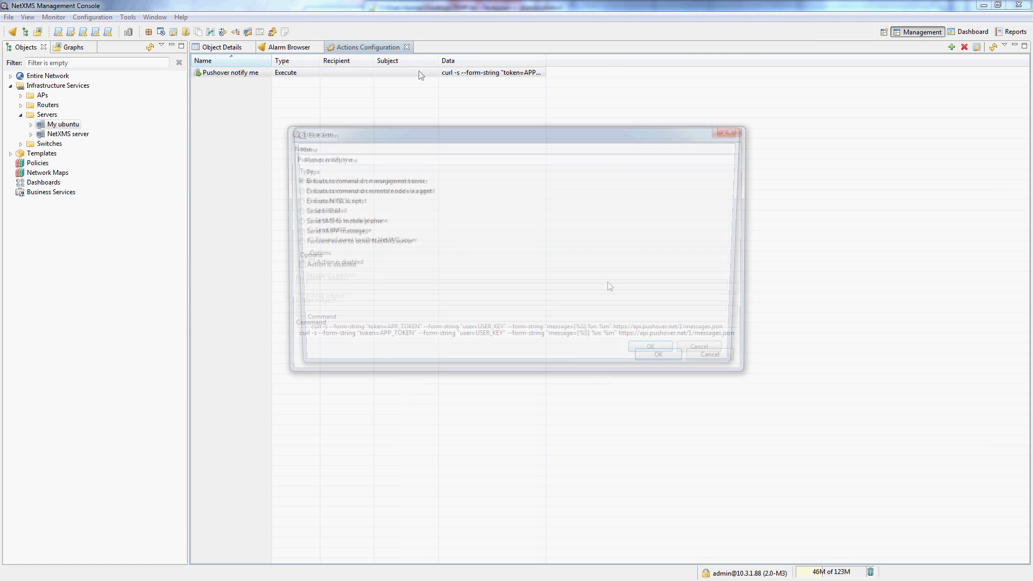
left_click_drag(376, 335, 412, 337)
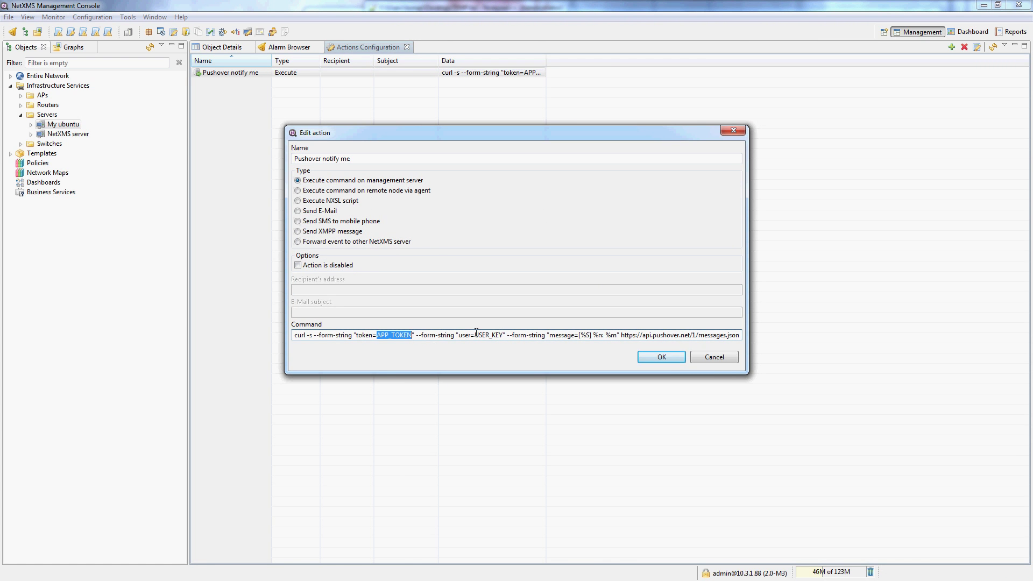
left_click_drag(475, 335, 504, 336)
left_click(508, 336)
left_click_drag(579, 335, 600, 335)
left_click_drag(472, 336, 504, 337)
Close the action dialog and expand rule 1 (SYS_NODE_DOWN, Generate alarm) in the Event Processing Policy.
left_click(715, 357)
left_click(93, 16)
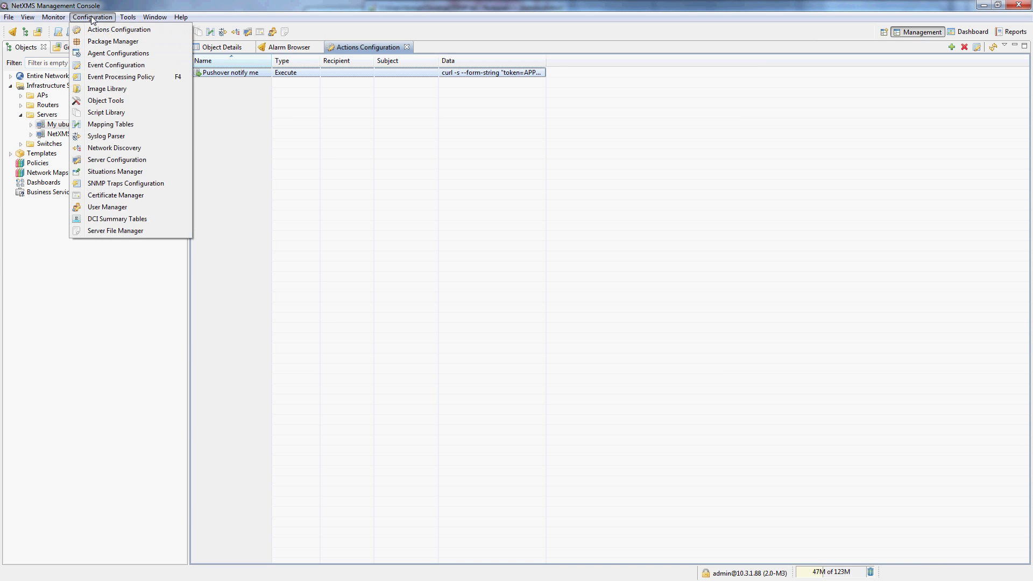
left_click(133, 77)
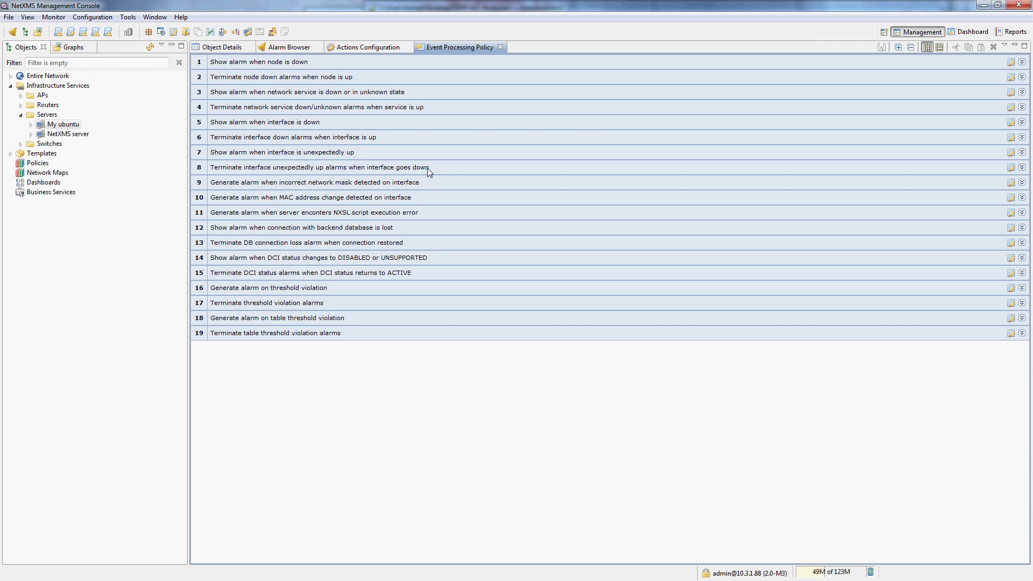
left_click(312, 62)
double_click(215, 60)
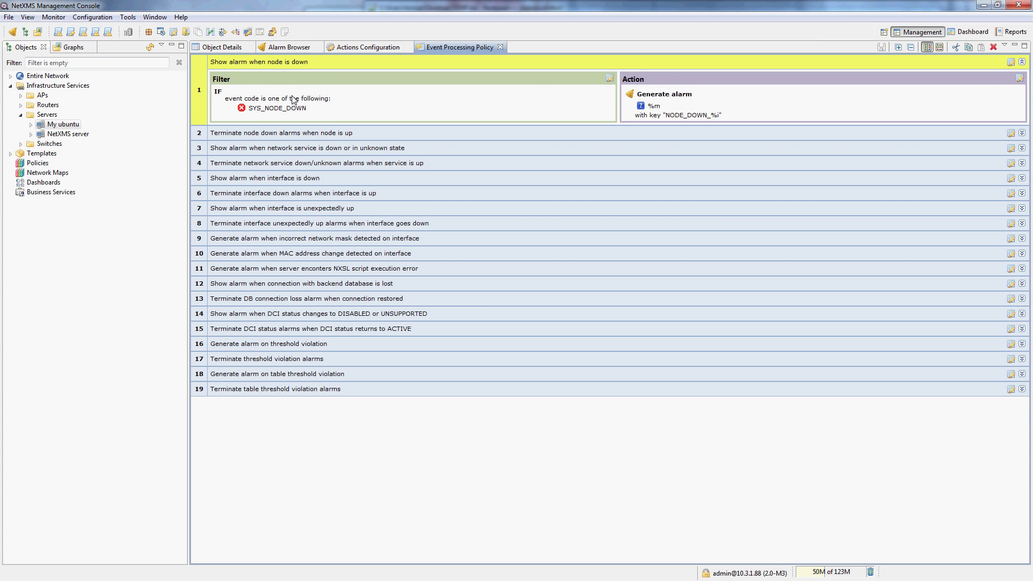
Add Pushover notify me to rule 1's server actions and apply the rule properties.
double_click(639, 81)
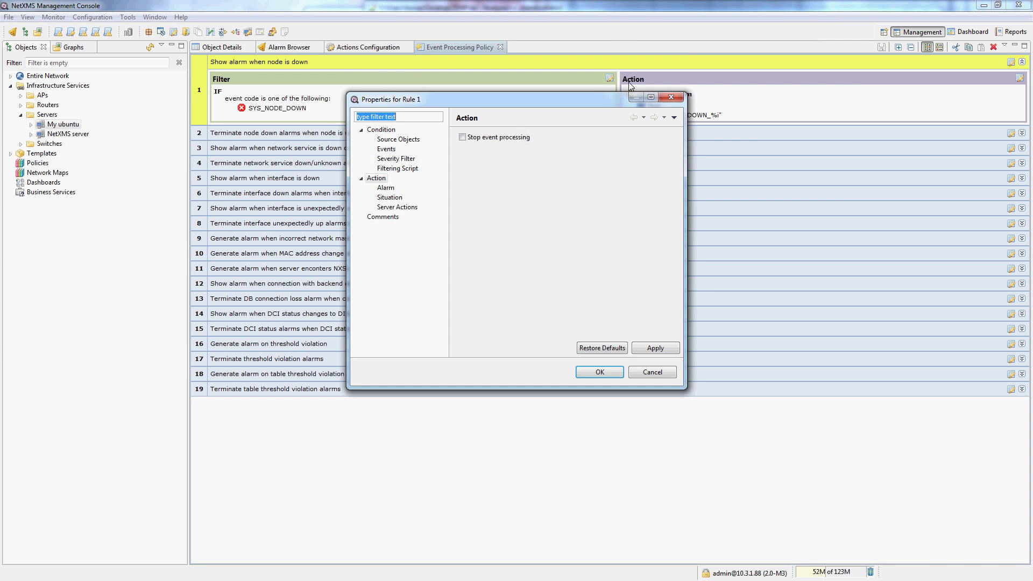
left_click(396, 207)
left_click(377, 178)
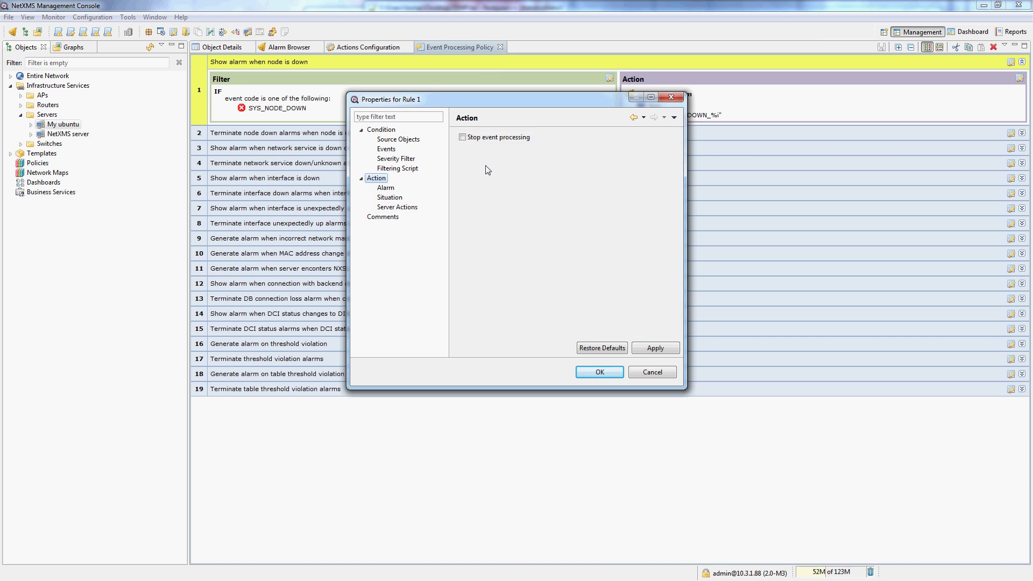
left_click(386, 188)
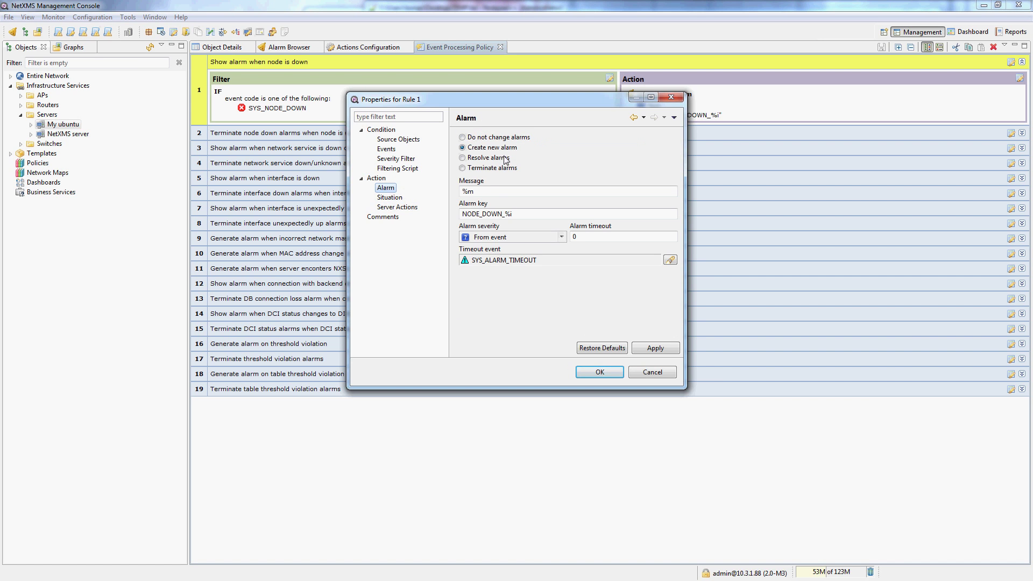
left_click(398, 207)
left_click(597, 330)
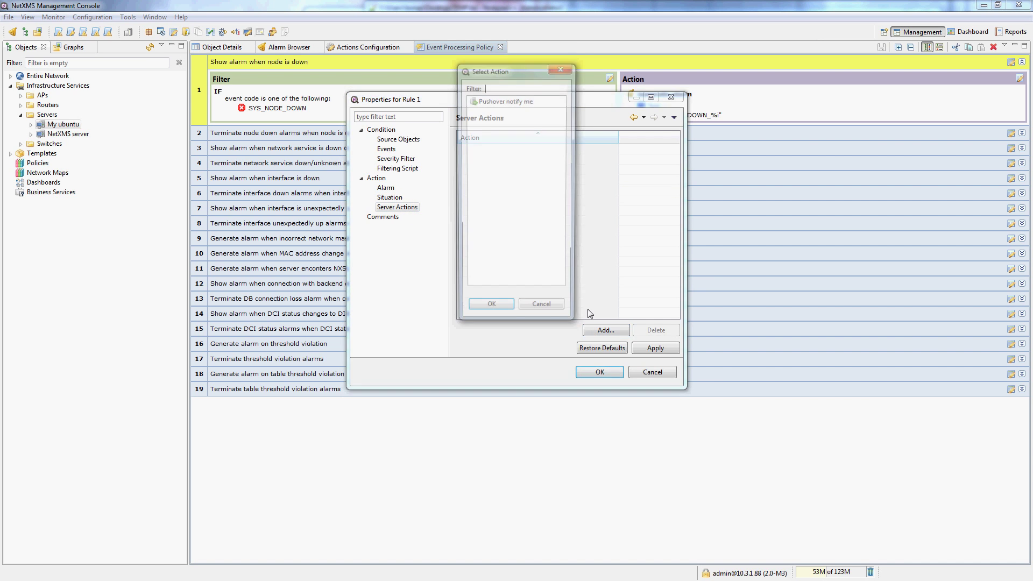
left_click(503, 102)
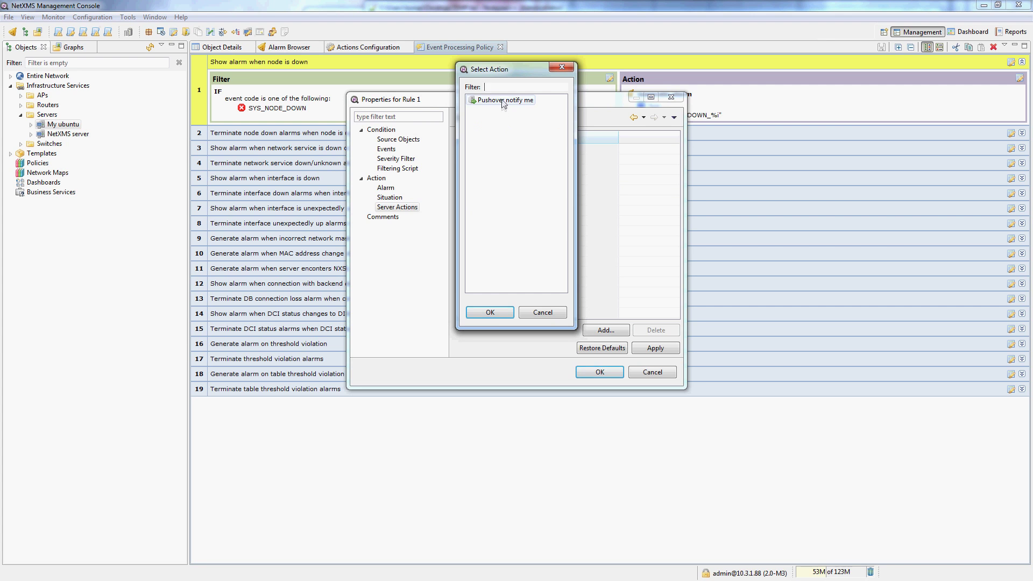
left_click(491, 314)
left_click(599, 372)
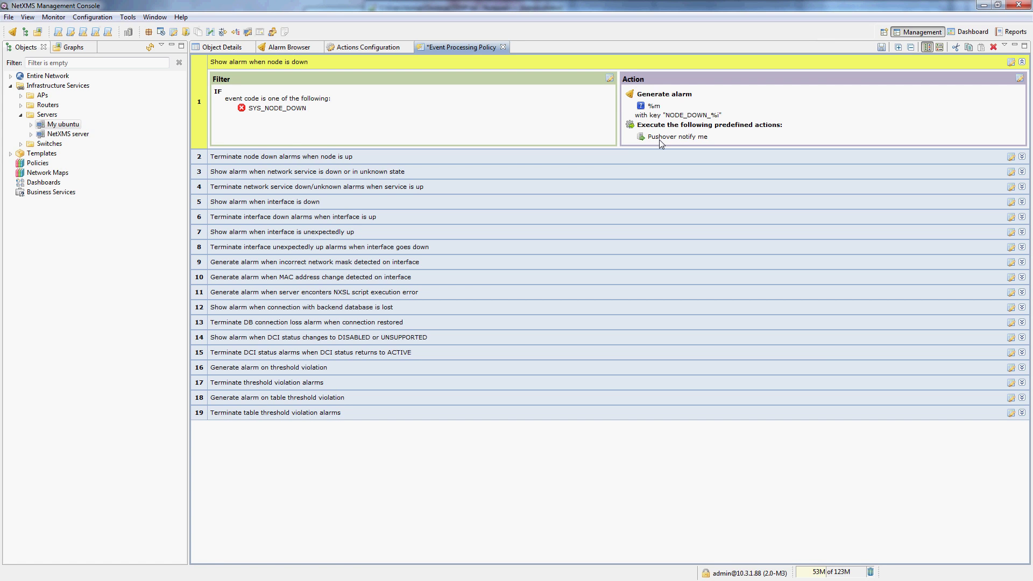
Show the new 3 note and highlight the severity and node name in the Critical example.
key("alt+Tab")
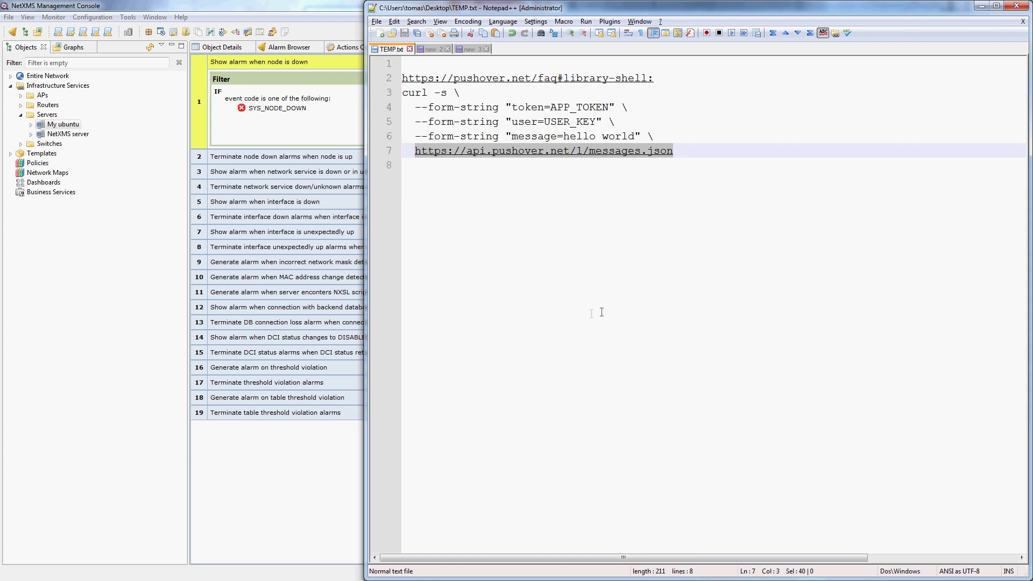
key("ctrl+Tab")
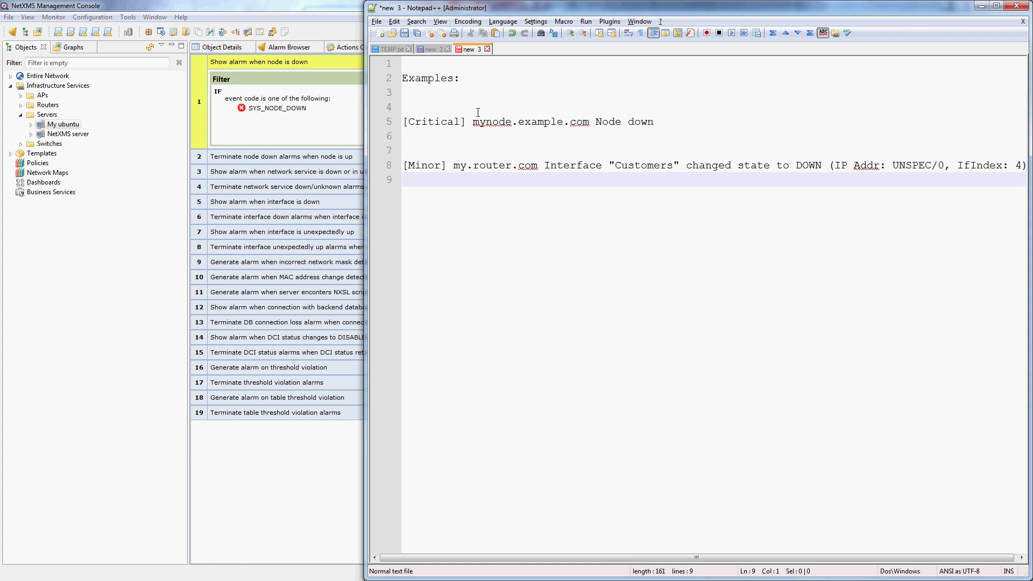
left_click_drag(461, 122, 410, 125)
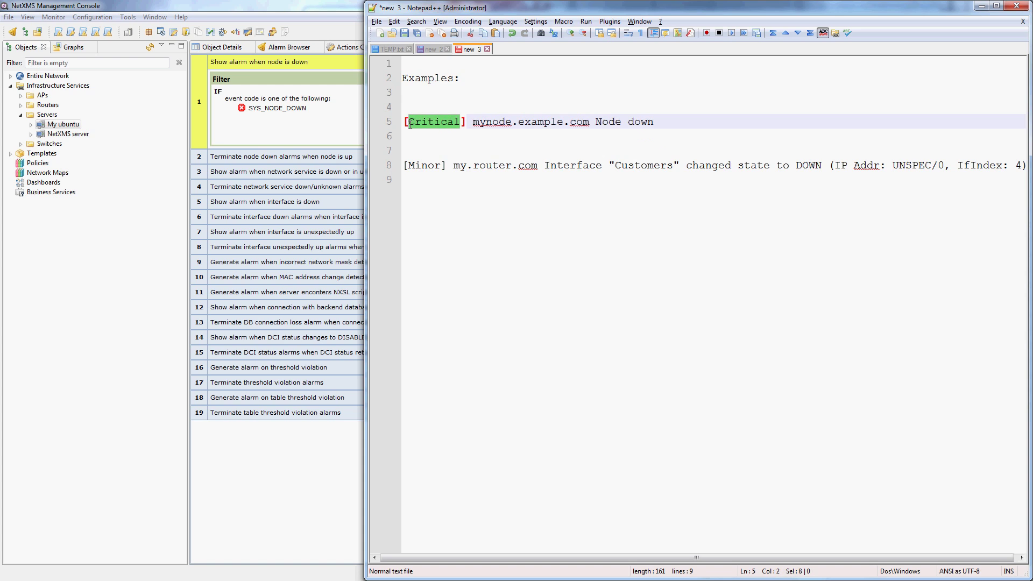
left_click_drag(473, 123, 663, 116)
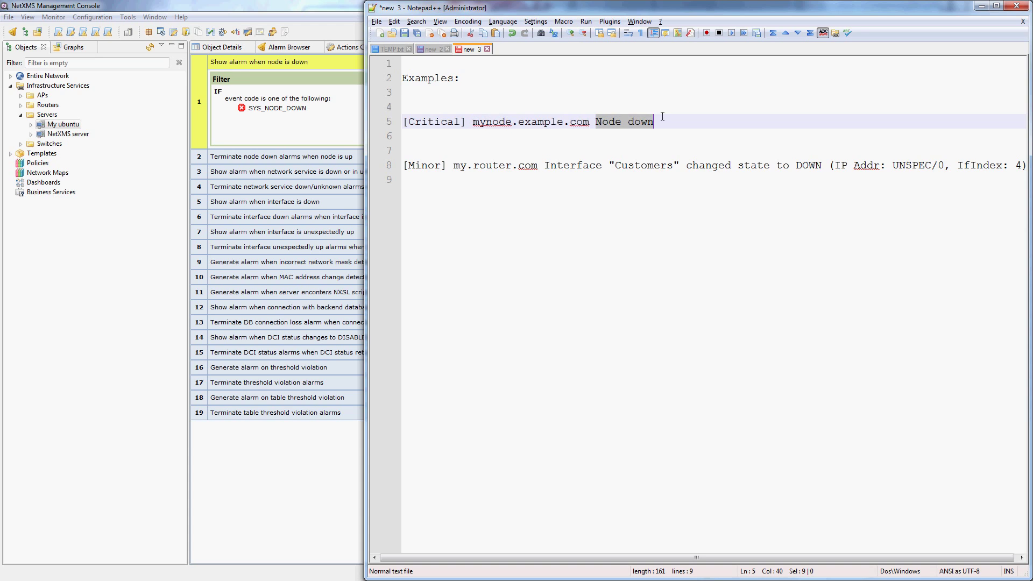
left_click(580, 220)
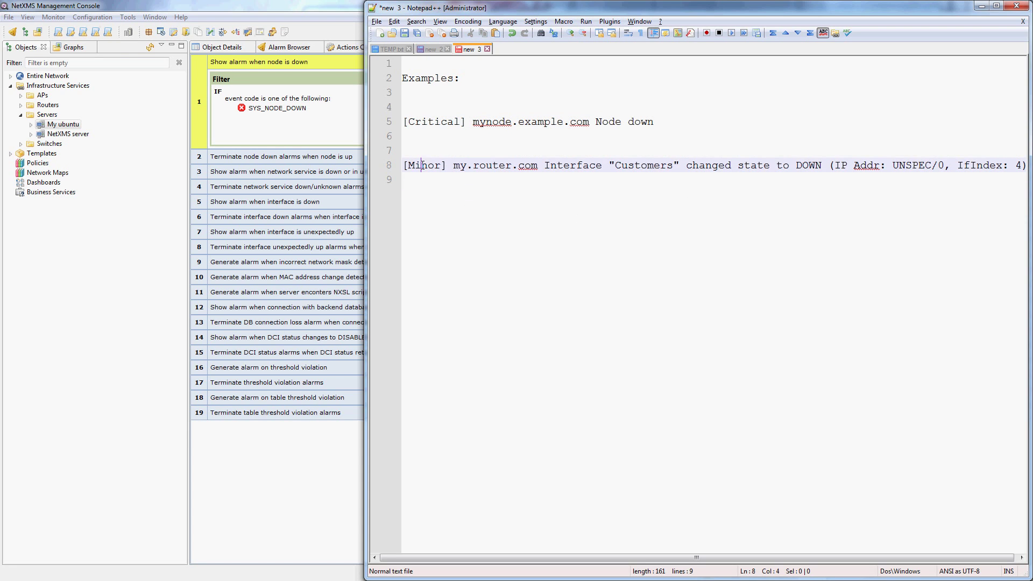
Highlight the Minor severity, router name and 'Customers' interface in the second example.
double_click(423, 165)
left_click_drag(453, 165, 545, 165)
left_click_drag(610, 165, 680, 165)
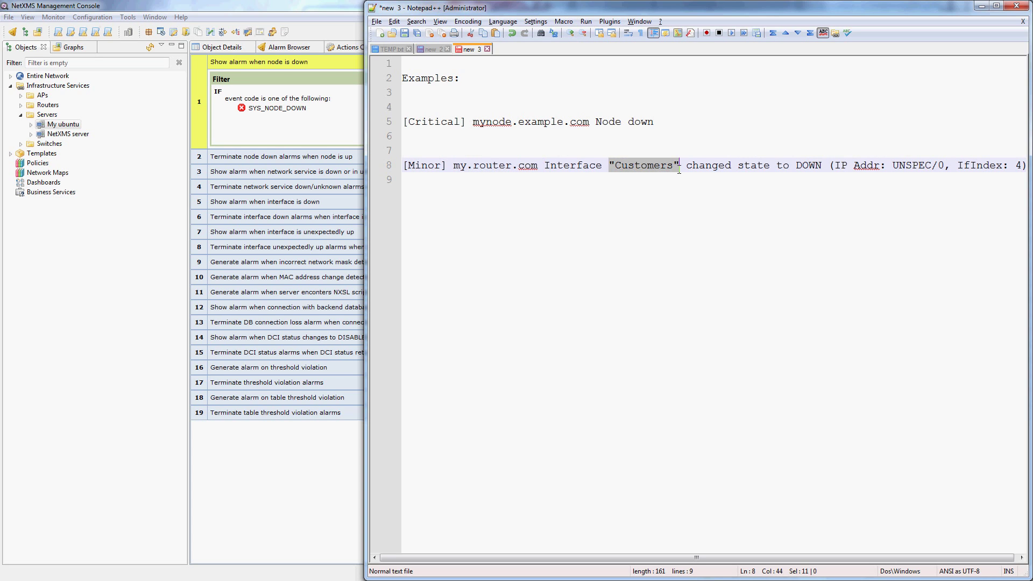
left_click(668, 253)
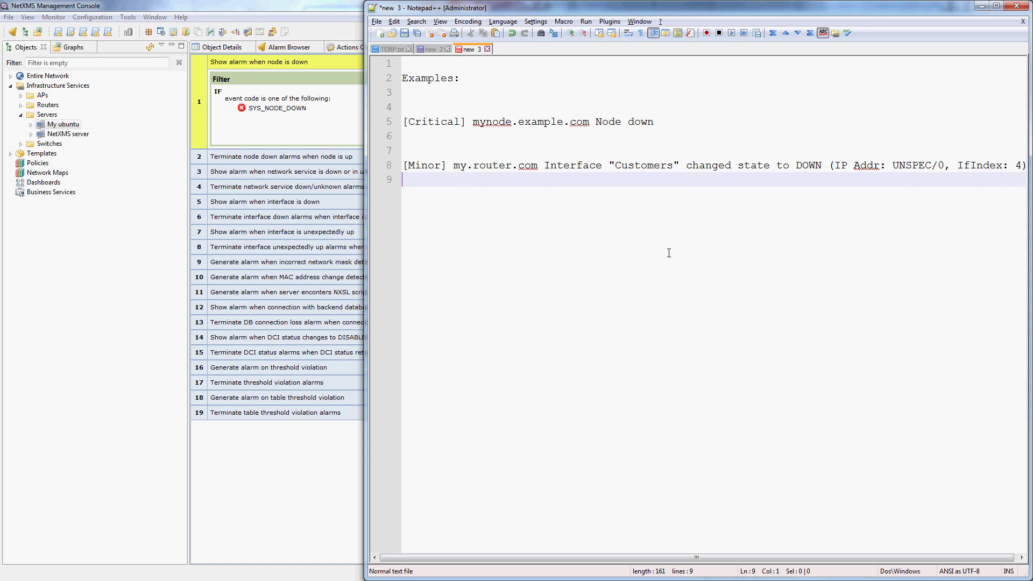
Return to the NetXMS console showing the Event Processing Policy.
left_click(262, 470)
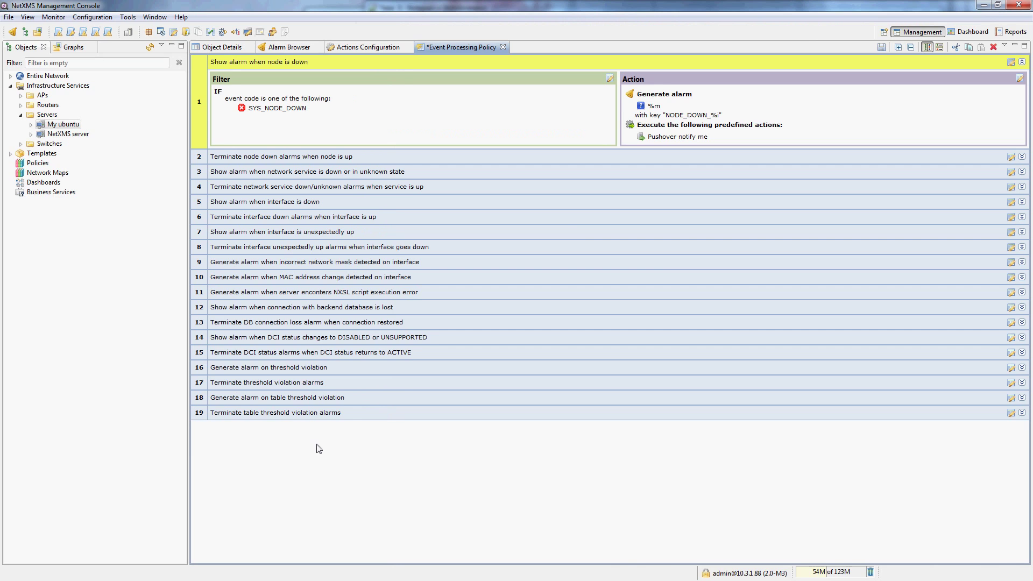